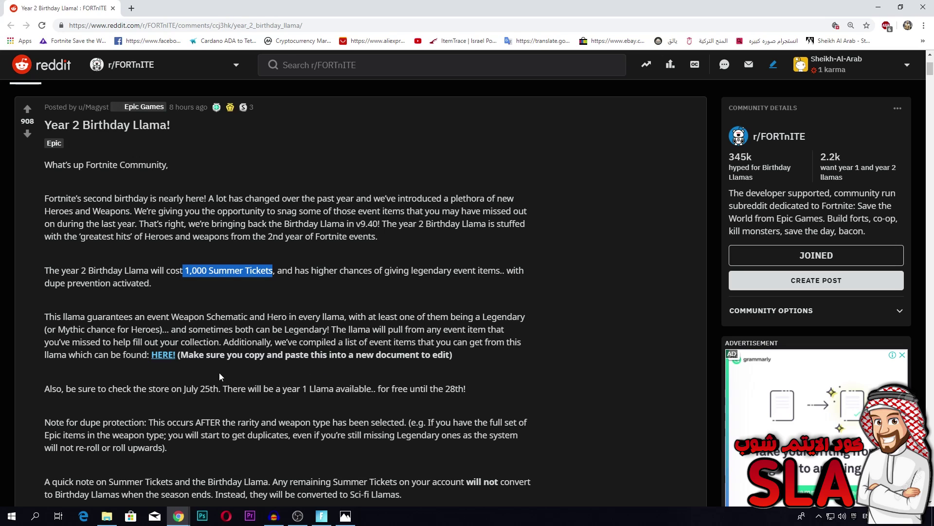
Open the Year 2 Birthday Llama loot table spreadsheet linked in the Reddit post
{"action": "left_click", "coordinate": [163, 355]}
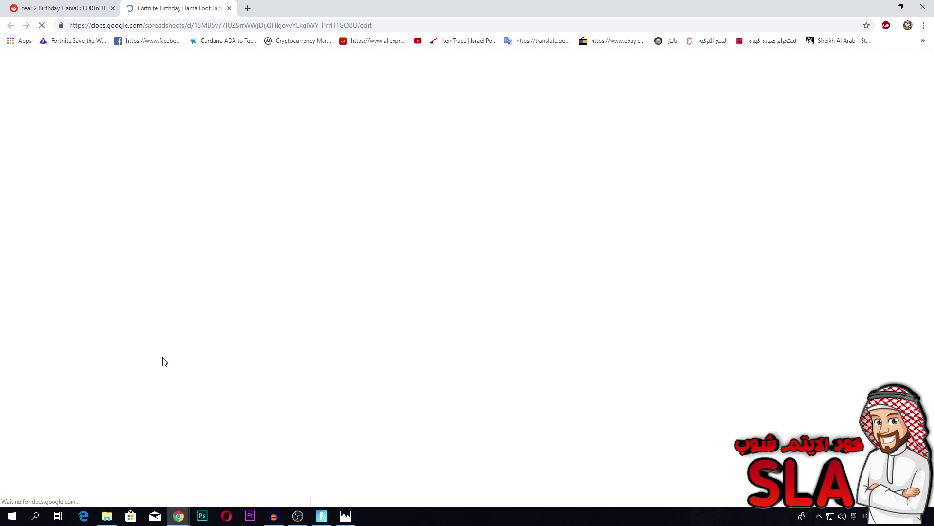
{"action": "scroll", "coordinate": [459, 343], "scroll_direction": "down", "scroll_amount": 10}
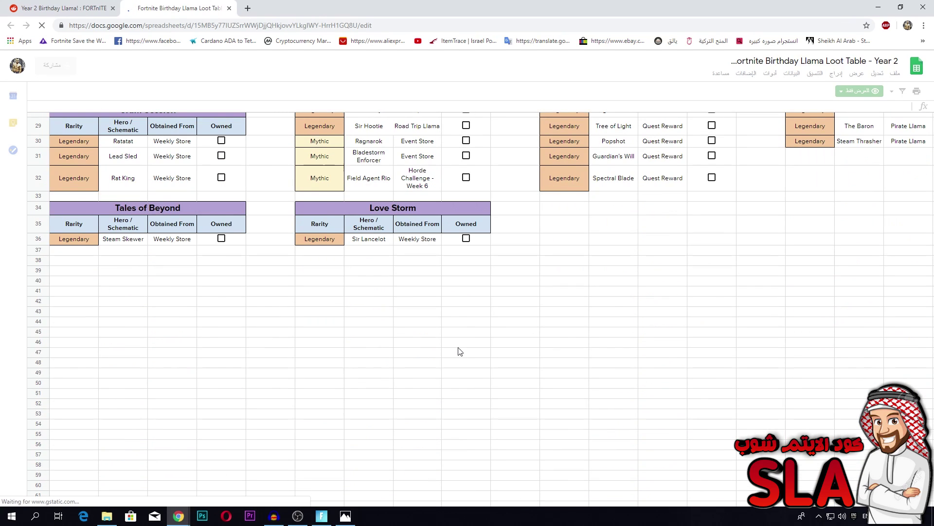
{"action": "scroll", "coordinate": [315, 160], "scroll_direction": "down", "scroll_amount": 5}
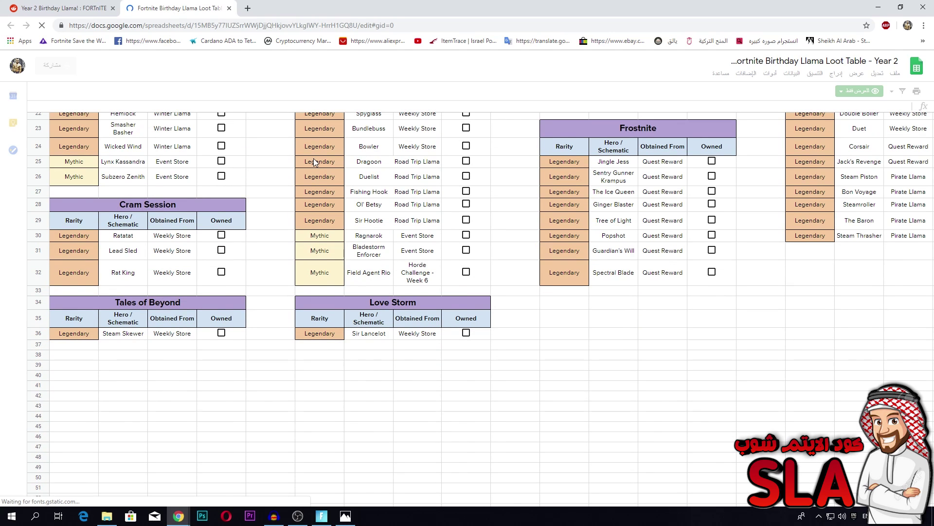
{"action": "key", "text": "ctrl+shift+Tab"}
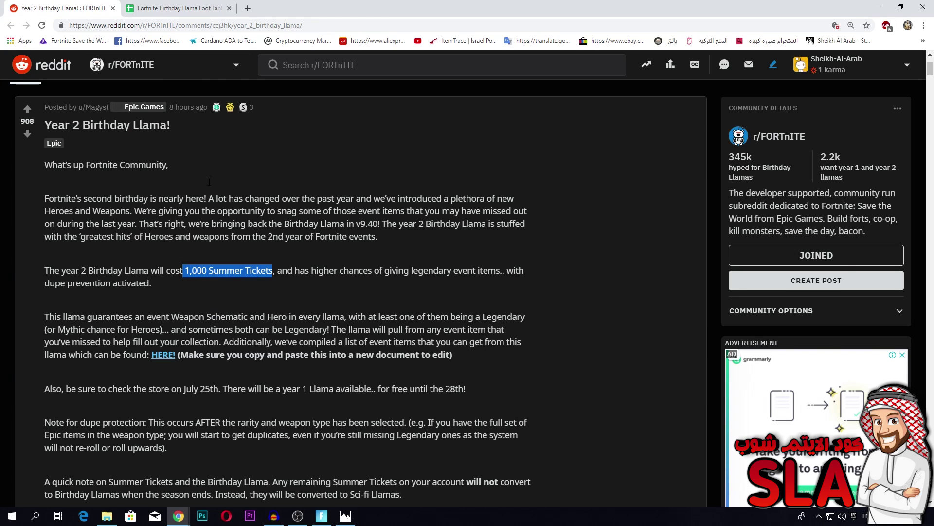
{"action": "left_click", "coordinate": [175, 7]}
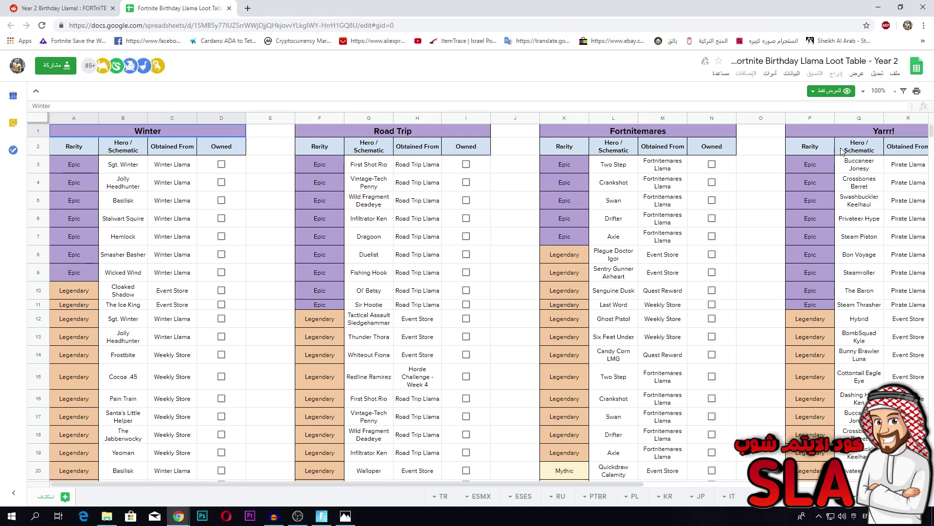
Look through the event sections of the loot table, from Winter down to Tales of Beyond and Love Storm
{"action": "scroll", "coordinate": [720, 182], "scroll_direction": "down", "scroll_amount": 5}
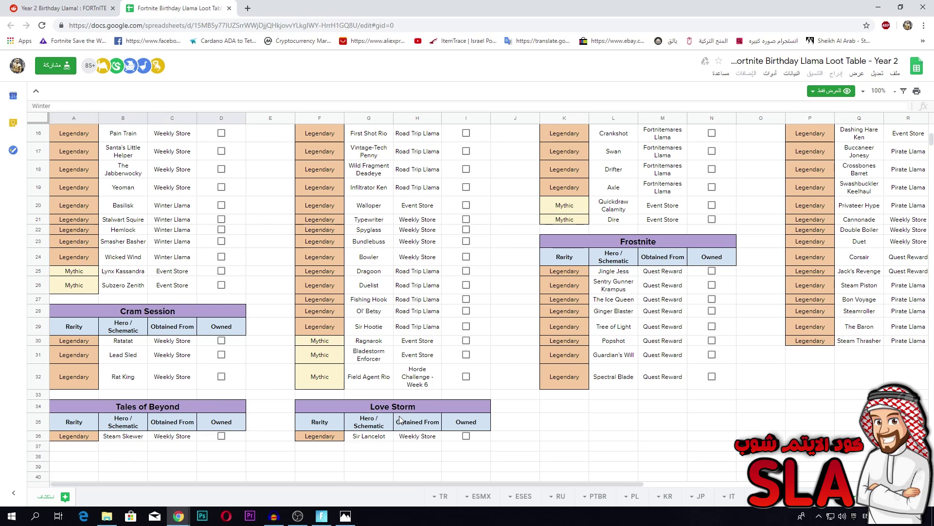
{"action": "scroll", "coordinate": [223, 322], "scroll_direction": "up", "scroll_amount": 4}
{"action": "scroll", "coordinate": [223, 323], "scroll_direction": "up", "scroll_amount": 2}
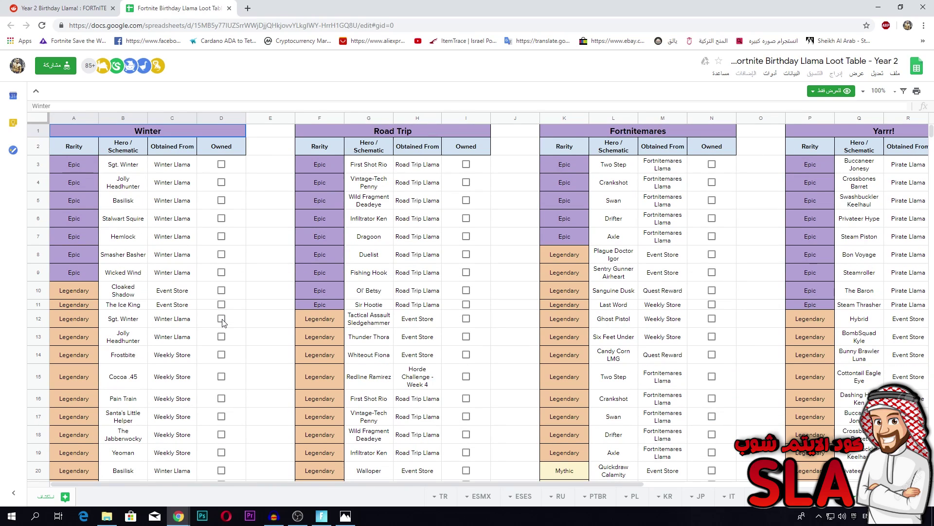
{"action": "scroll", "coordinate": [370, 253], "scroll_direction": "down", "scroll_amount": 7}
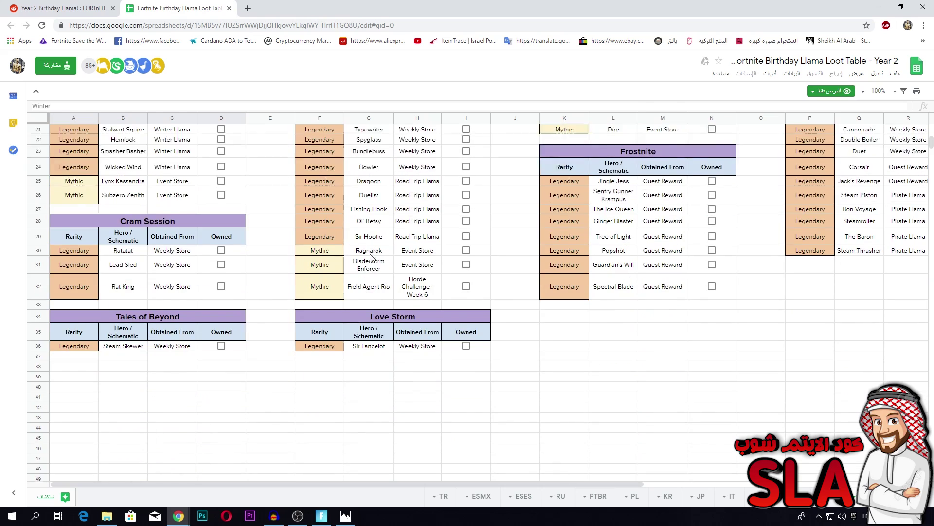
{"action": "scroll", "coordinate": [371, 256], "scroll_direction": "up", "scroll_amount": 6}
{"action": "scroll", "coordinate": [370, 256], "scroll_direction": "up", "scroll_amount": 1}
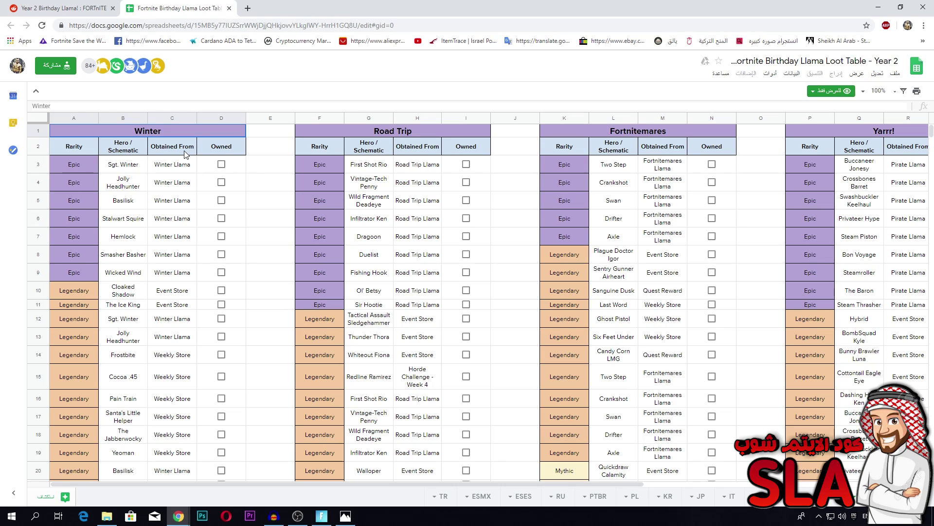
Make a personal copy of the view-only loot table spreadsheet, keeping the suggested name and folder
{"action": "left_click", "coordinate": [220, 167]}
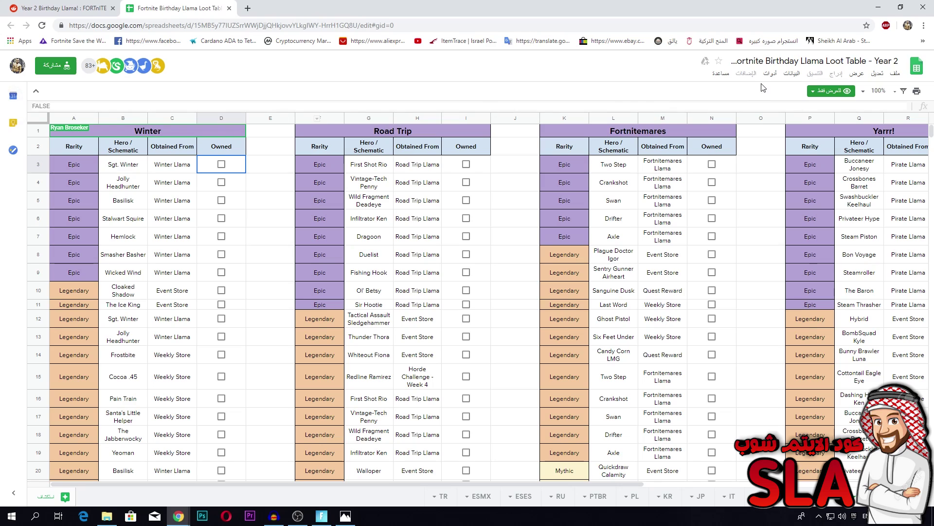
{"action": "left_click", "coordinate": [894, 74]}
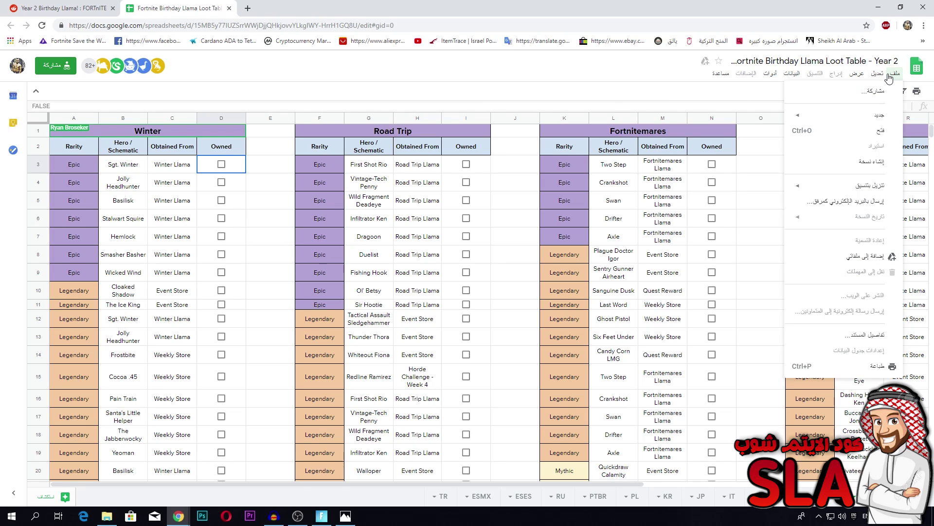
{"action": "left_click", "coordinate": [876, 163]}
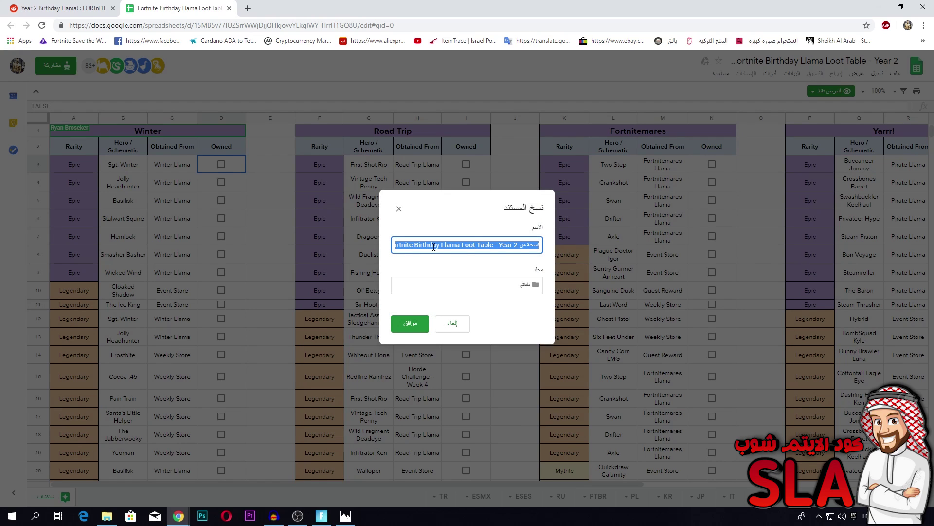
{"action": "left_click", "coordinate": [410, 324]}
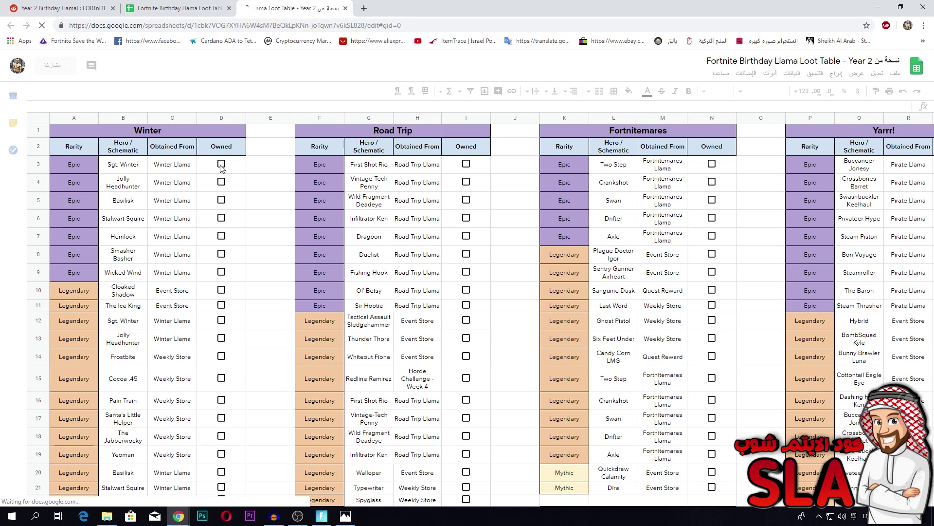
In the copy's Winter section, mark the Epic Jolly Headhunter and the Legendary Cocoa .45 as owned
{"action": "left_click", "coordinate": [222, 166]}
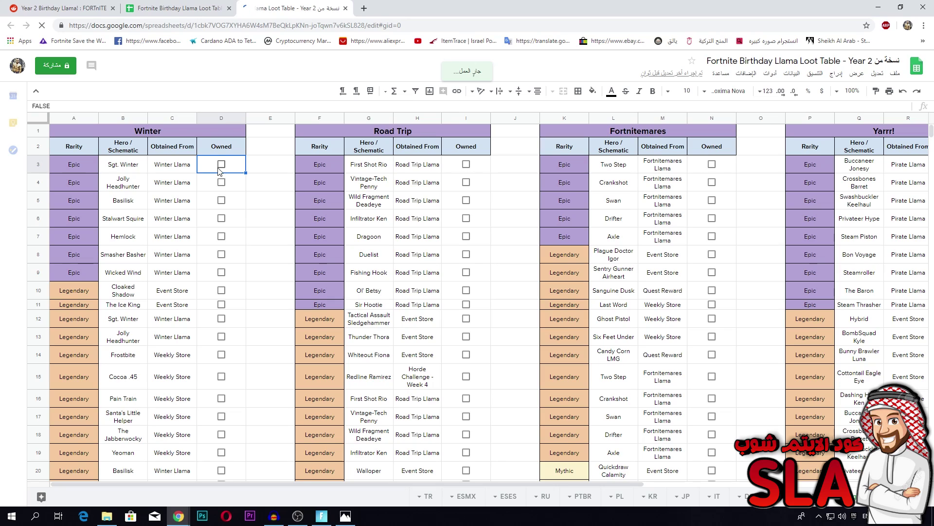
{"action": "left_click", "coordinate": [227, 188]}
{"action": "left_click", "coordinate": [222, 182]}
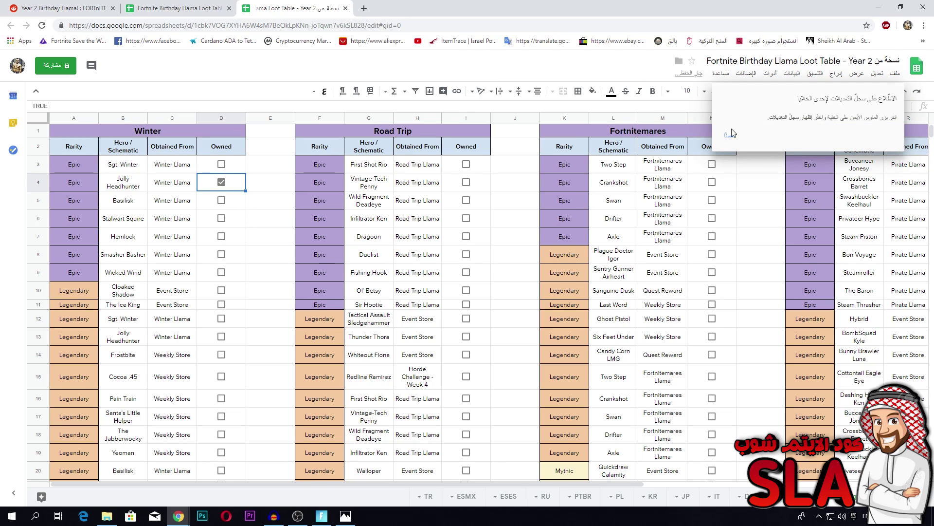
{"action": "left_click", "coordinate": [728, 134]}
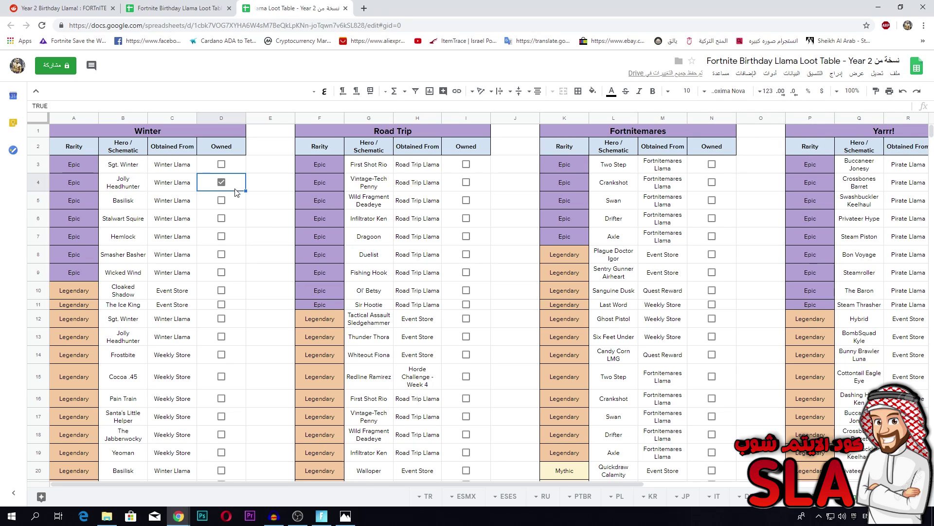
{"action": "scroll", "coordinate": [238, 193], "scroll_direction": "down", "scroll_amount": 1}
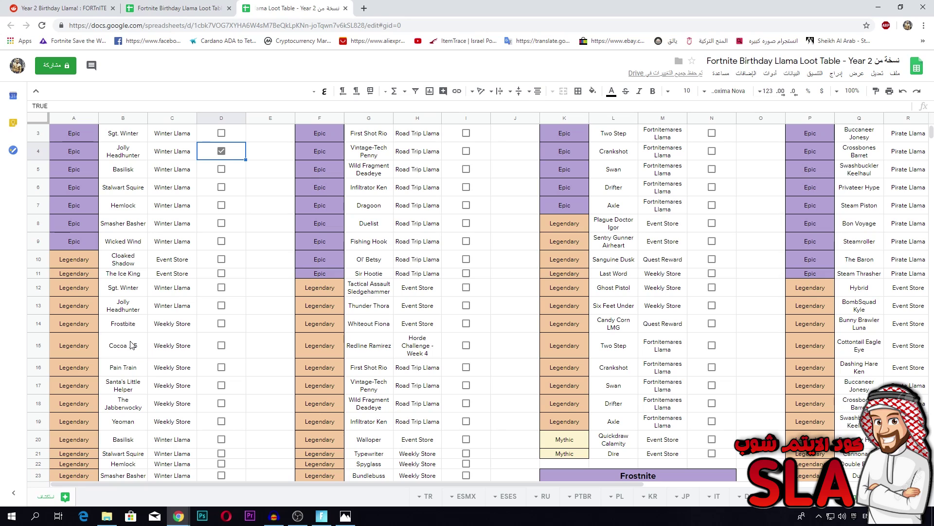
{"action": "left_click", "coordinate": [221, 345]}
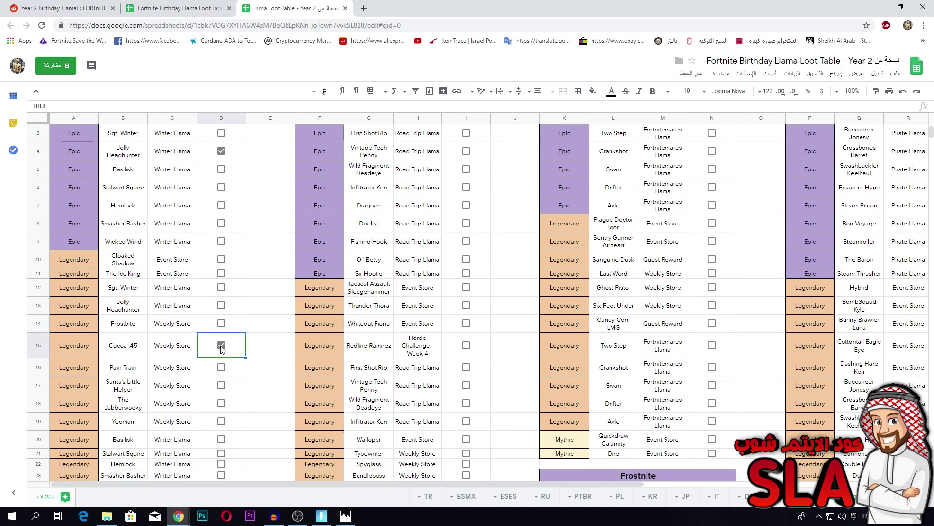
Mark the Mythic Subzero Zenith in the Winter section as owned
{"action": "scroll", "coordinate": [331, 353], "scroll_direction": "down", "scroll_amount": 2}
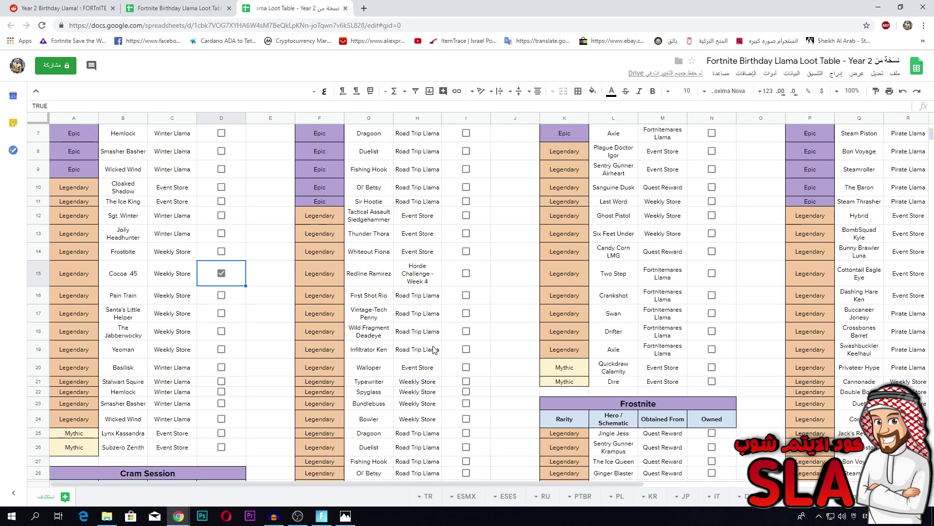
{"action": "scroll", "coordinate": [434, 349], "scroll_direction": "down", "scroll_amount": 1}
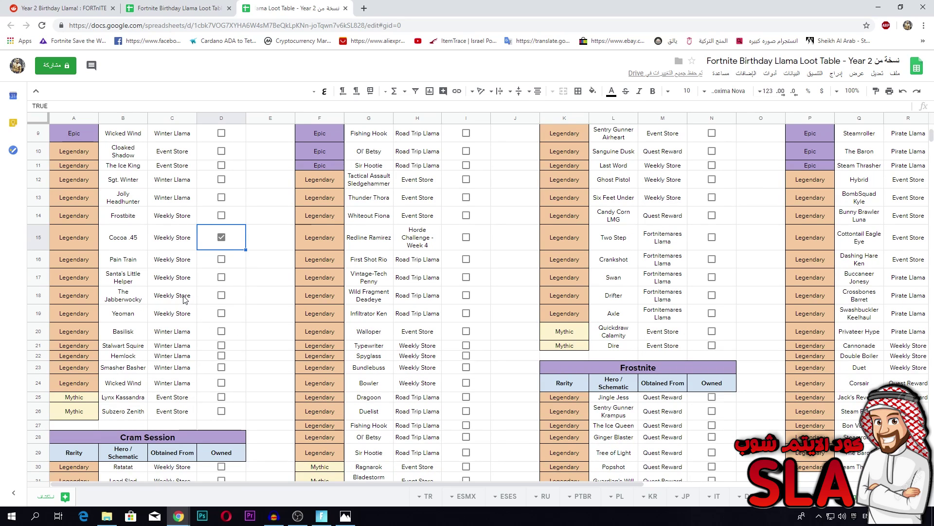
{"action": "scroll", "coordinate": [185, 298], "scroll_direction": "up", "scroll_amount": 1}
{"action": "scroll", "coordinate": [177, 268], "scroll_direction": "up", "scroll_amount": 3}
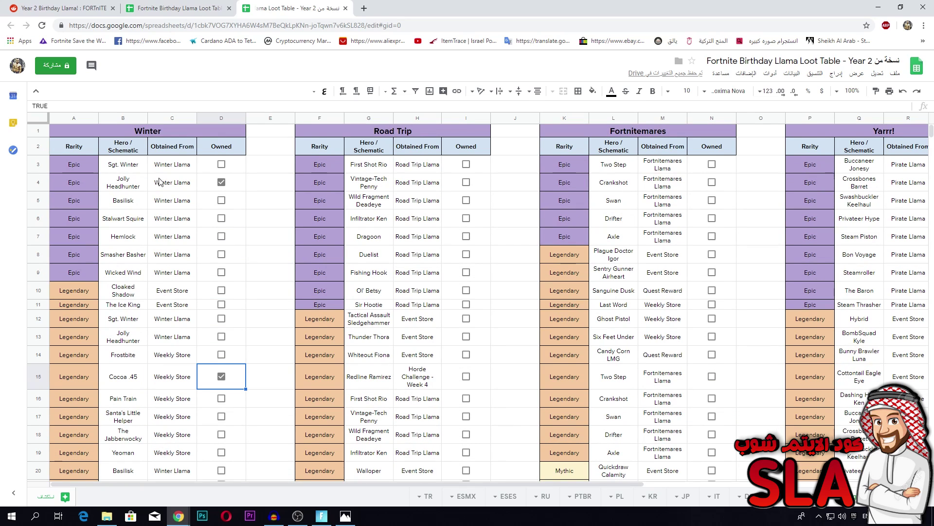
{"action": "scroll", "coordinate": [164, 229], "scroll_direction": "down", "scroll_amount": 4}
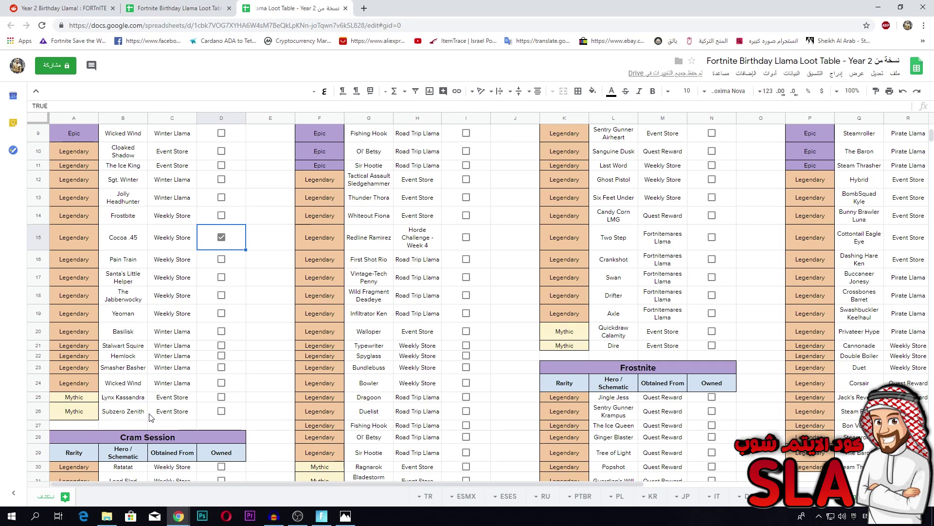
{"action": "left_click", "coordinate": [221, 413]}
Search Google Images for Redline Ramirez from the Road Trip section and enlarge the Fortnite Wiki picture
{"action": "scroll", "coordinate": [356, 359], "scroll_direction": "up", "scroll_amount": 3}
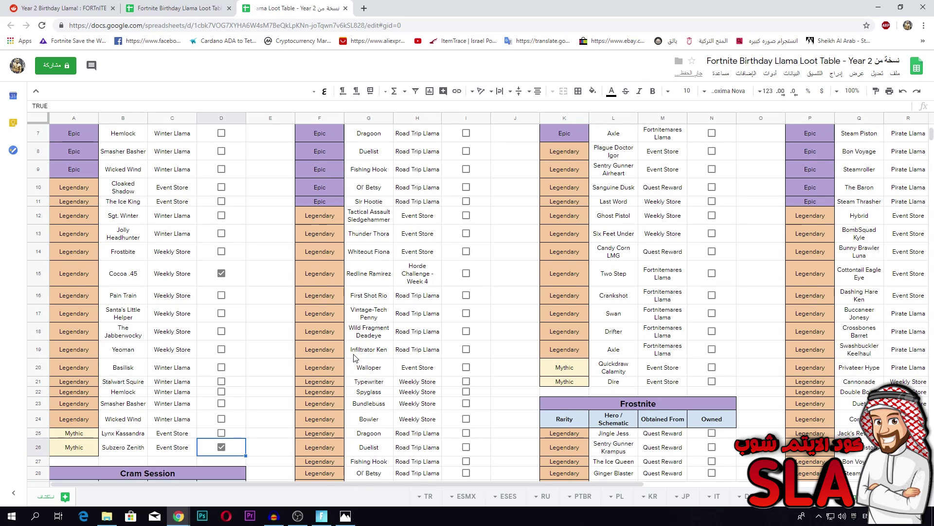
{"action": "scroll", "coordinate": [399, 288], "scroll_direction": "up", "scroll_amount": 1}
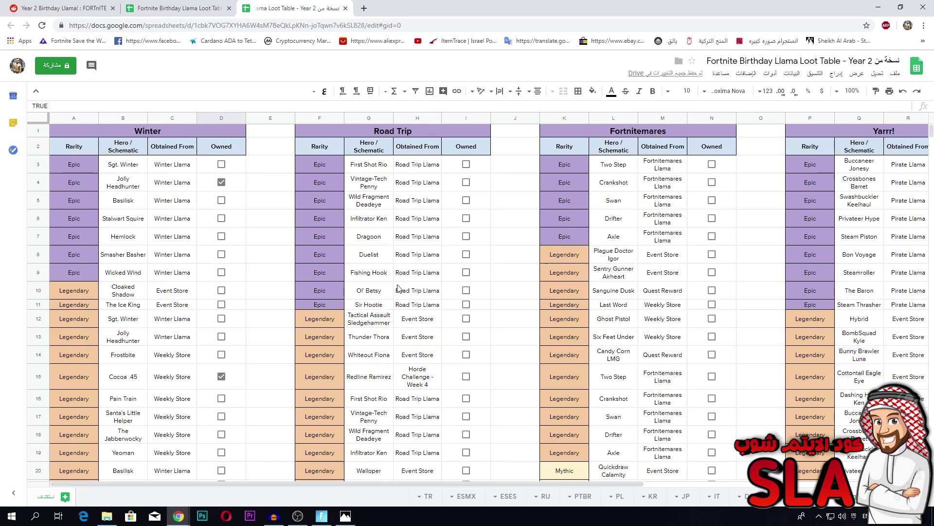
{"action": "scroll", "coordinate": [399, 277], "scroll_direction": "down", "scroll_amount": 3}
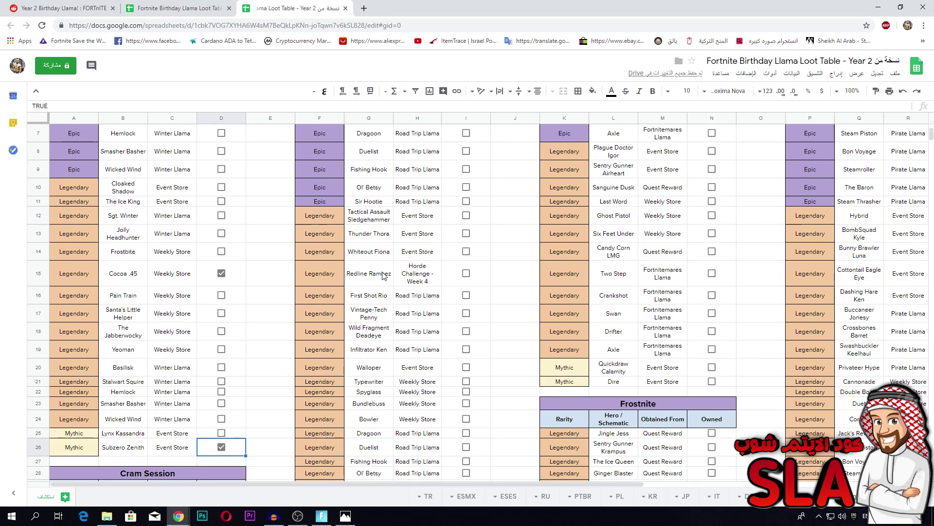
{"action": "left_click", "coordinate": [389, 276]}
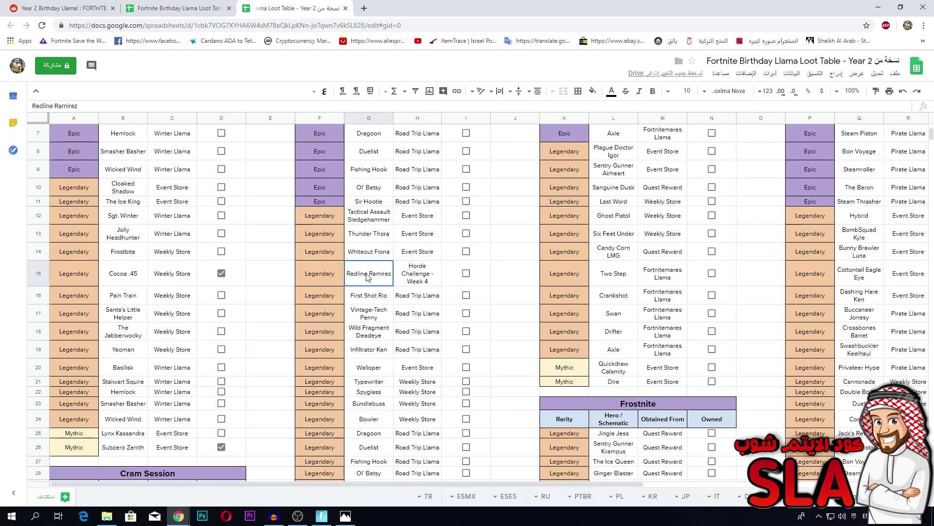
{"action": "double_click", "coordinate": [367, 276]}
{"action": "left_click_drag", "start_coordinate": [388, 266], "coordinate": [346, 266]}
{"action": "right_click", "coordinate": [362, 266]}
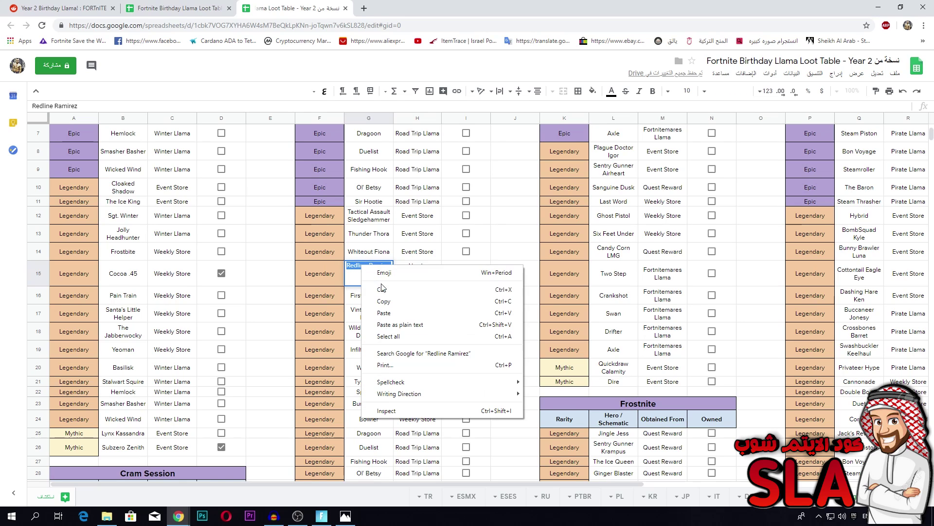
{"action": "left_click", "coordinate": [423, 353]}
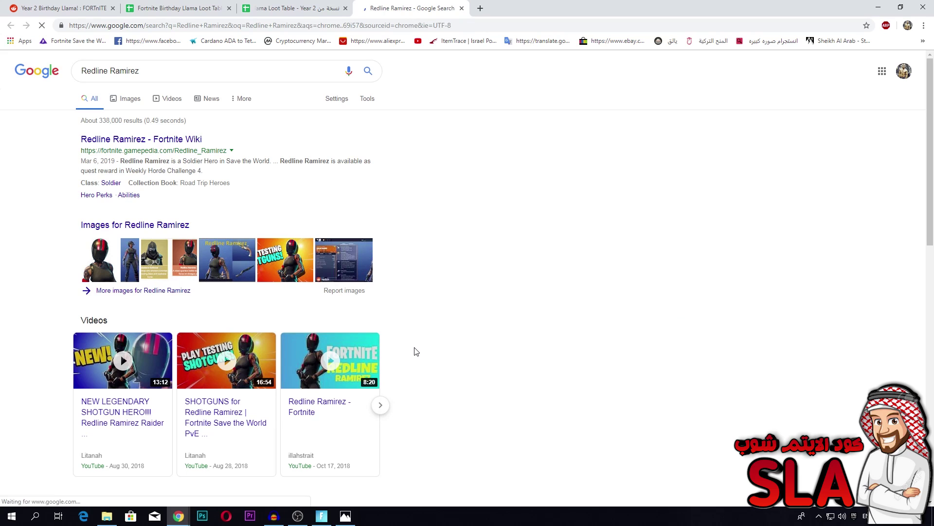
{"action": "left_click", "coordinate": [131, 99]}
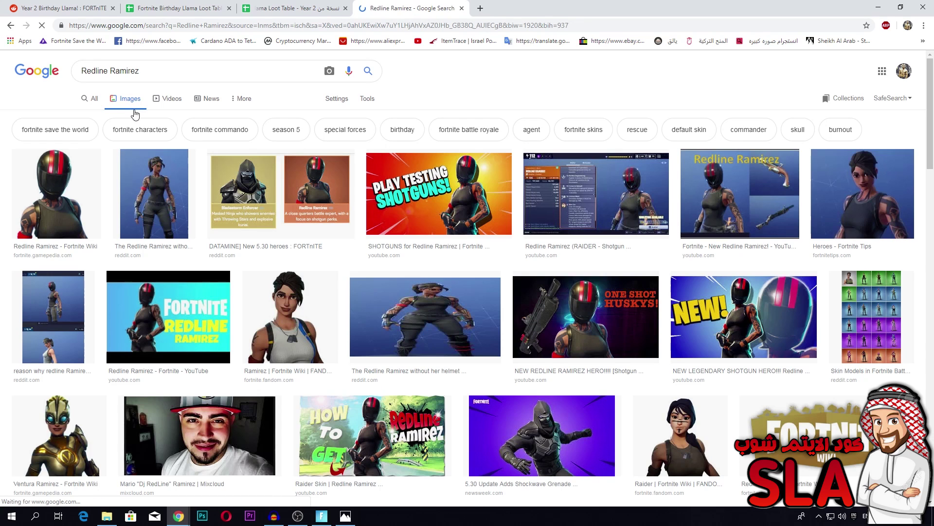
{"action": "left_click", "coordinate": [77, 183]}
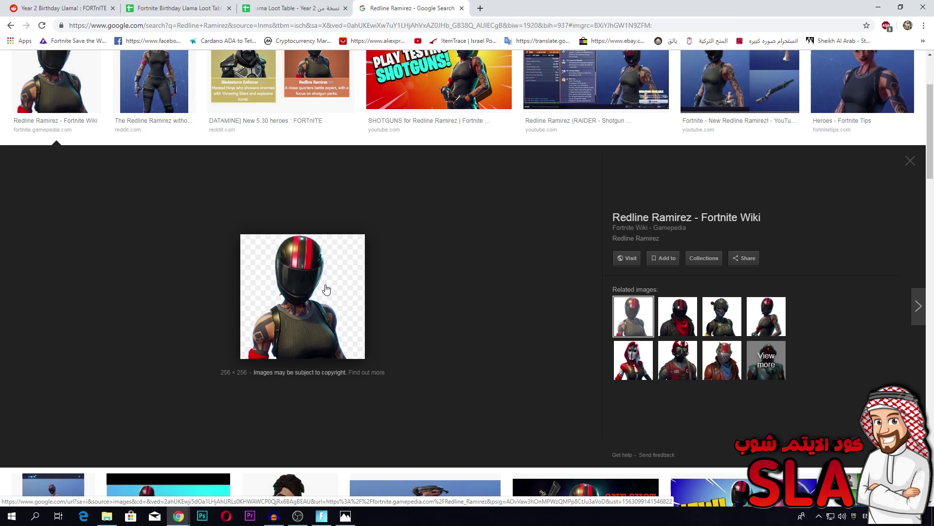
Look up the Legendary Sir Hootie from the copied sheet in Google Images, enlarge the Fortnite Wiki picture and return to the sheet
{"action": "left_click", "coordinate": [297, 8]}
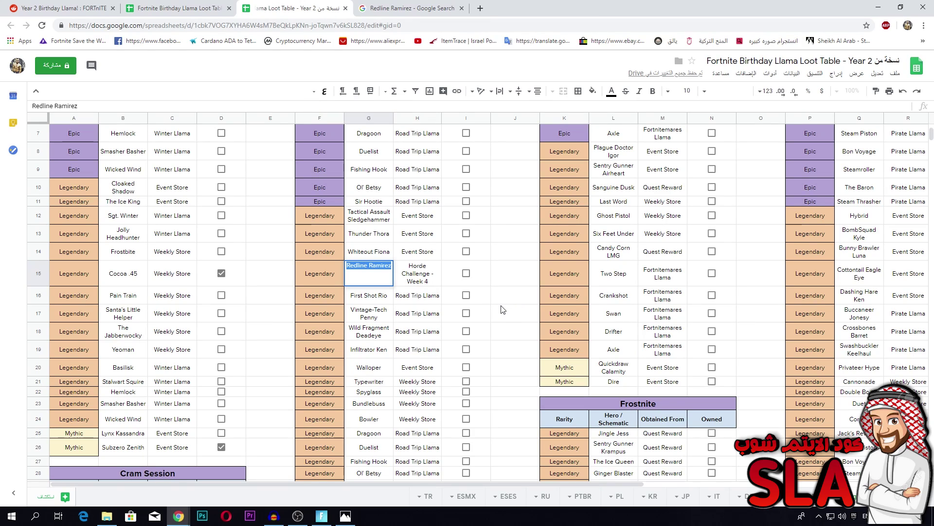
{"action": "scroll", "coordinate": [313, 397], "scroll_direction": "down", "scroll_amount": 2}
{"action": "left_click", "coordinate": [372, 388]}
{"action": "double_click", "coordinate": [372, 388]}
{"action": "triple_click", "coordinate": [372, 387]}
{"action": "right_click", "coordinate": [375, 385]}
{"action": "left_click", "coordinate": [424, 319]}
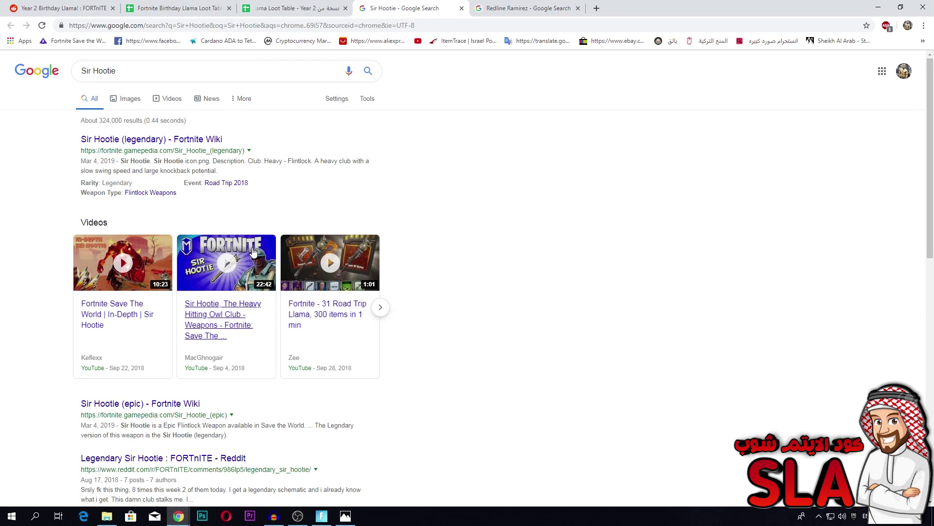
{"action": "left_click", "coordinate": [131, 99]}
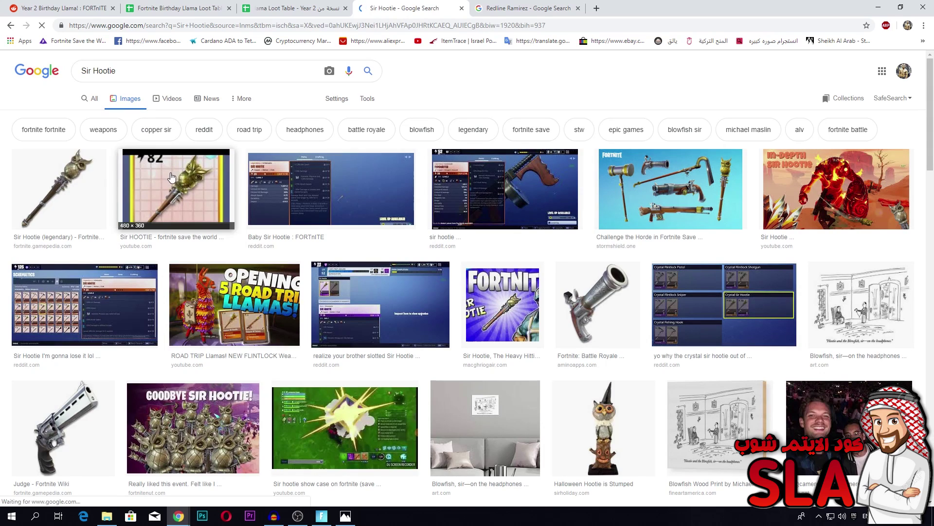
{"action": "left_click", "coordinate": [94, 182]}
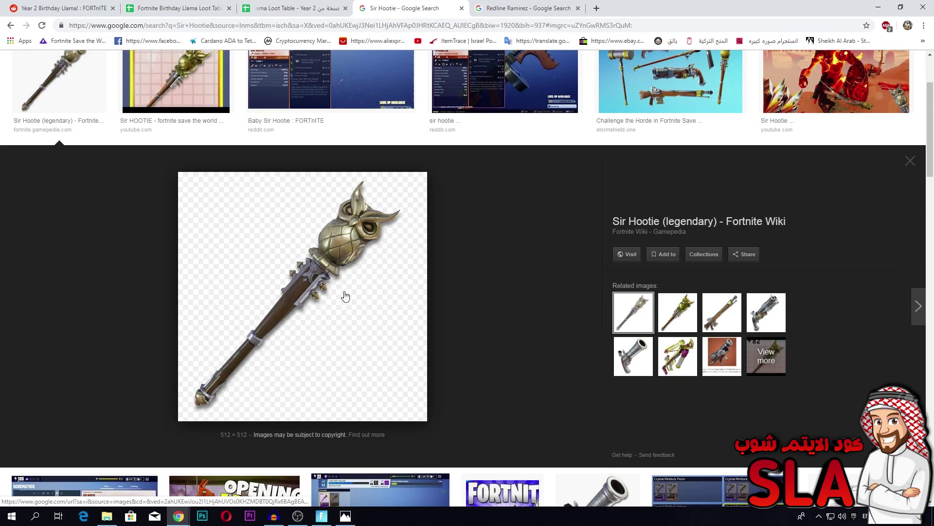
{"action": "left_click", "coordinate": [282, 8]}
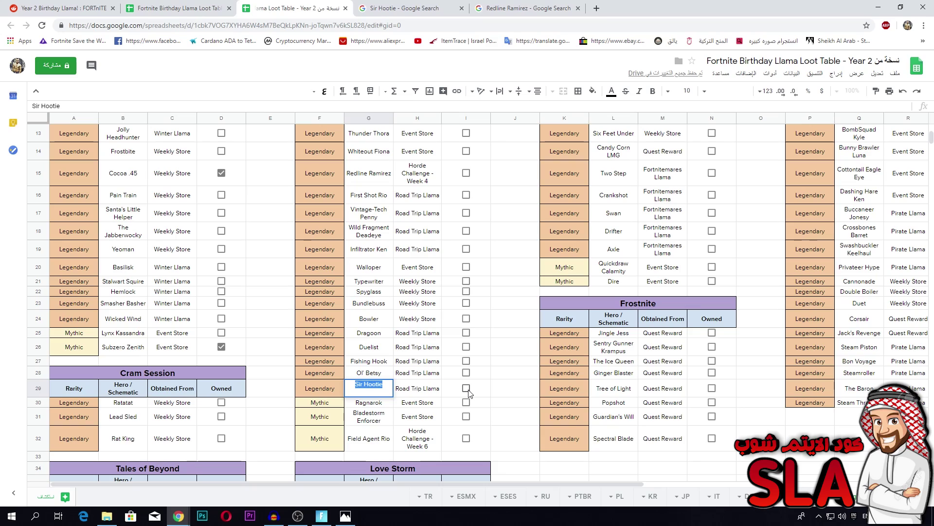
Look up Bundlebuss from the Road Trip section in Google Images, enlarge the Reddit picture and return to the copied sheet
{"action": "double_click", "coordinate": [380, 303]}
{"action": "double_click", "coordinate": [380, 302]}
{"action": "right_click", "coordinate": [380, 302]}
{"action": "left_click", "coordinate": [437, 388]}
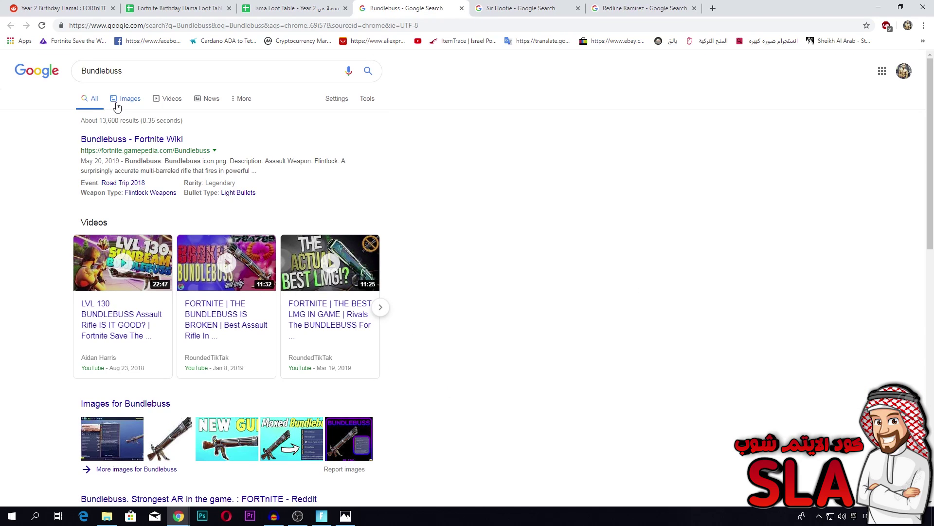
{"action": "left_click", "coordinate": [121, 100]}
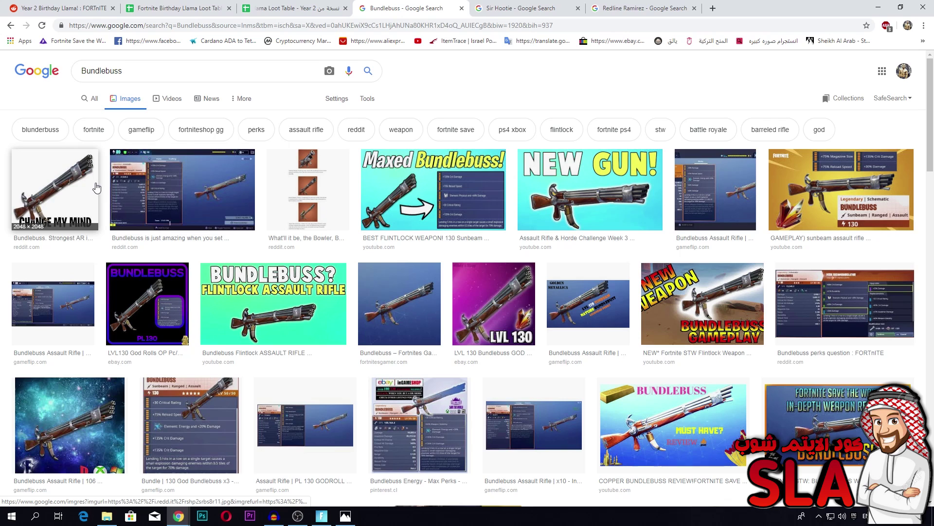
{"action": "left_click", "coordinate": [97, 187]}
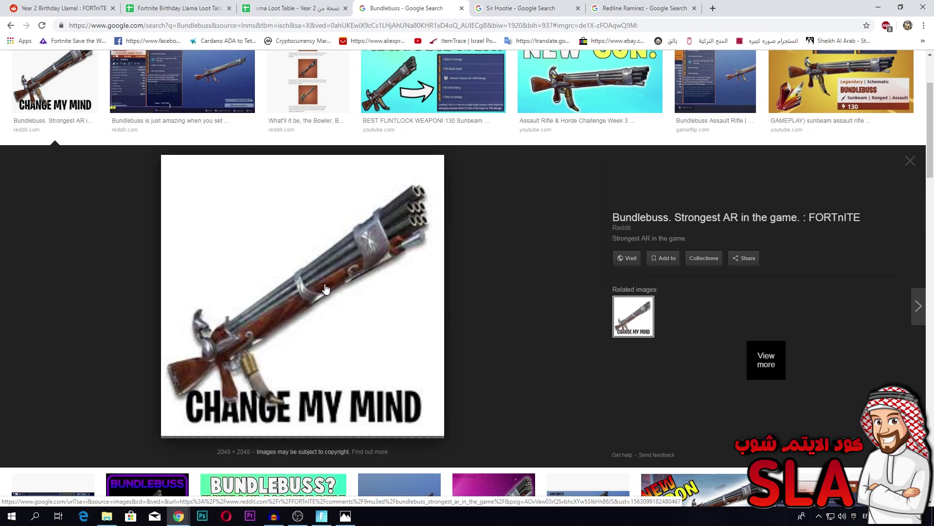
{"action": "left_click", "coordinate": [247, 5]}
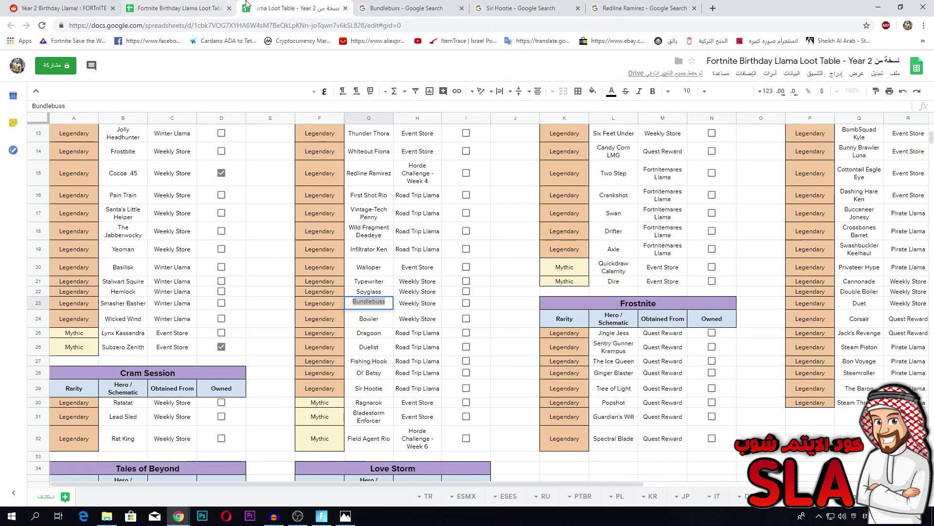
Review the remaining items in the copied sheet, including the lower event sections and the Legendary entries in the Yarrr! section
{"action": "scroll", "coordinate": [479, 347], "scroll_direction": "down", "scroll_amount": 3}
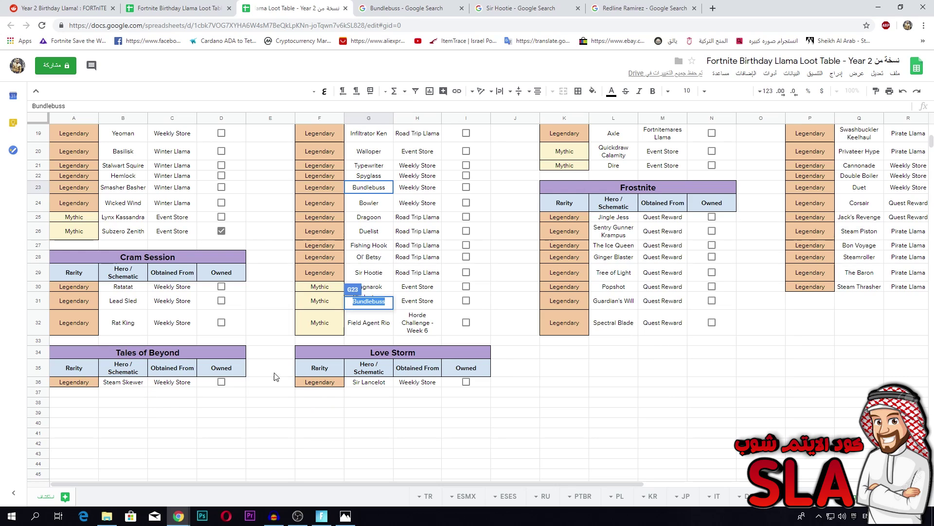
{"action": "scroll", "coordinate": [657, 362], "scroll_direction": "up", "scroll_amount": 1}
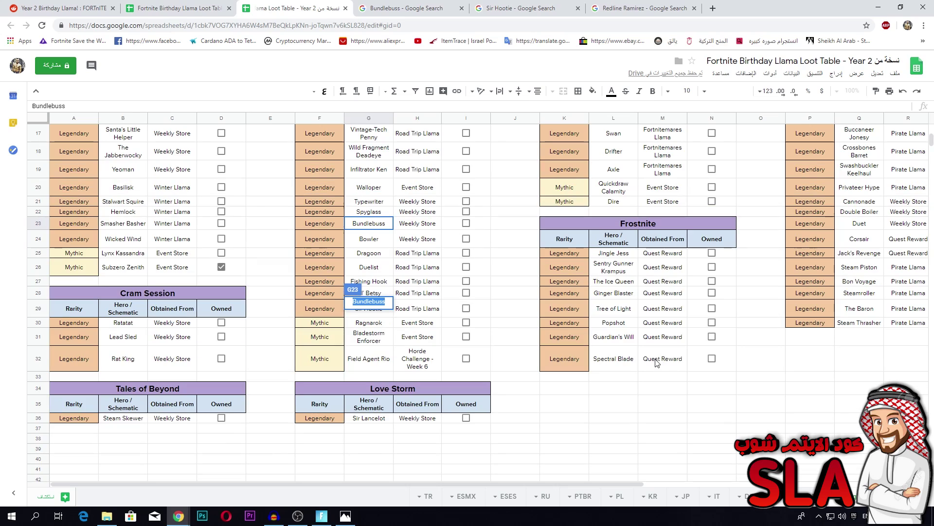
{"action": "left_click", "coordinate": [874, 312]}
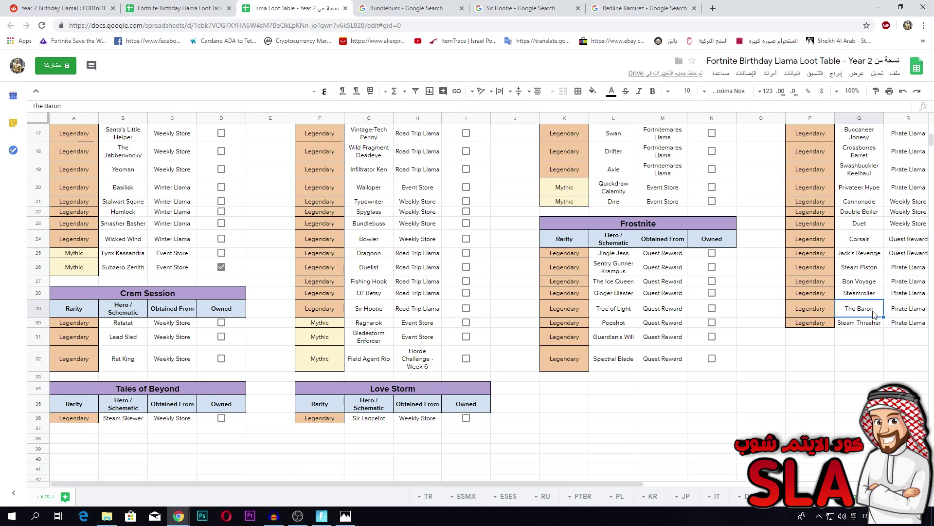
{"action": "scroll", "coordinate": [859, 311], "scroll_direction": "up", "scroll_amount": 1}
{"action": "left_click", "coordinate": [861, 301]}
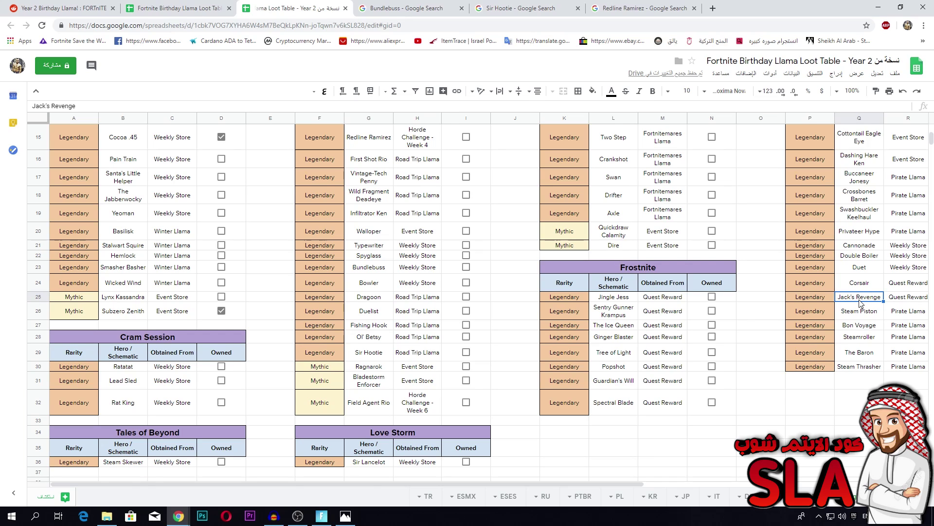
{"action": "scroll", "coordinate": [860, 304], "scroll_direction": "up", "scroll_amount": 4}
{"action": "scroll", "coordinate": [641, 321], "scroll_direction": "up", "scroll_amount": 2}
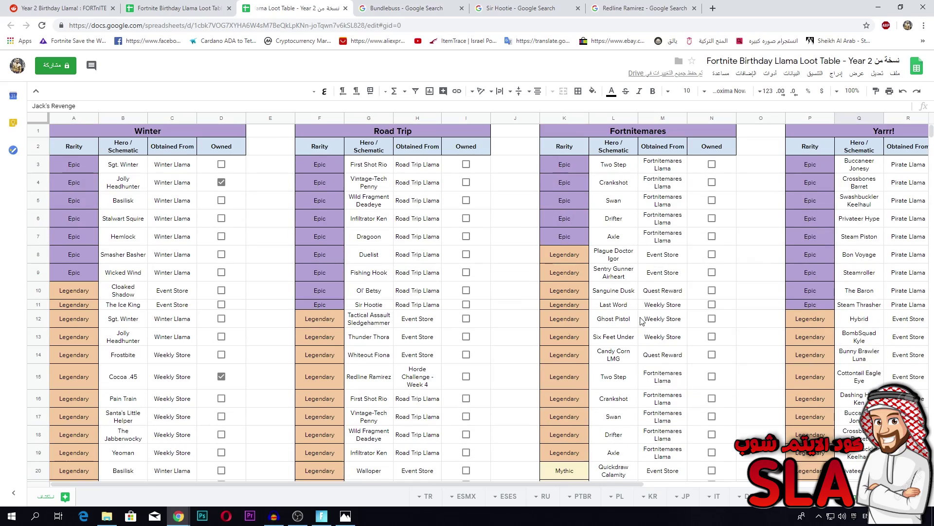
{"action": "scroll", "coordinate": [621, 342], "scroll_direction": "down", "scroll_amount": 5}
{"action": "scroll", "coordinate": [319, 375], "scroll_direction": "down", "scroll_amount": 3}
{"action": "scroll", "coordinate": [254, 375], "scroll_direction": "up", "scroll_amount": 7}
Look up The Ice King from the Winter section in Google Images, enlarge the Zavvi picture and return to the sheet
{"action": "left_click", "coordinate": [135, 311]}
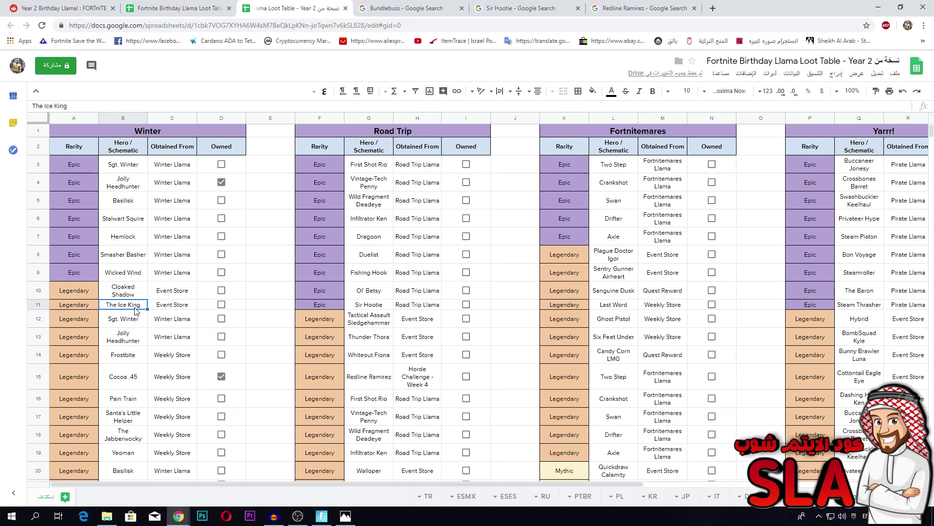
{"action": "triple_click", "coordinate": [135, 307]}
{"action": "right_click", "coordinate": [136, 304]}
{"action": "left_click", "coordinate": [194, 392]}
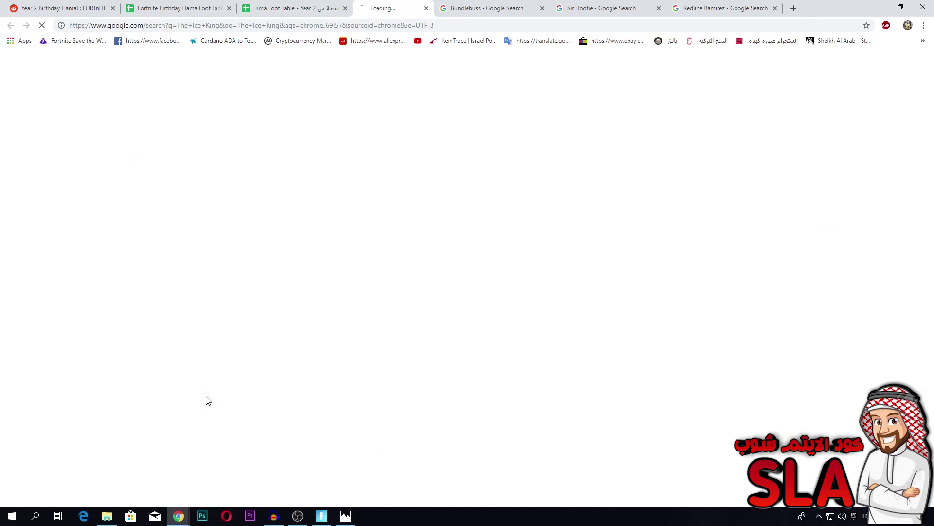
{"action": "left_click", "coordinate": [124, 98]}
{"action": "left_click", "coordinate": [183, 181]}
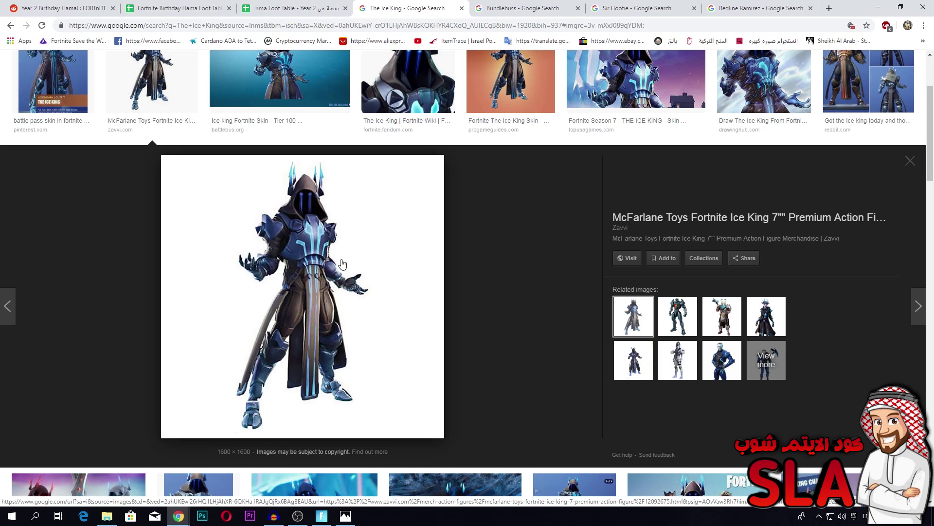
{"action": "key", "text": "ctrl+shift+Tab"}
Skim the copied loot table once more, then reopen the Year 2 Birthday Llama Reddit post and read its remaining notes
{"action": "scroll", "coordinate": [370, 292], "scroll_direction": "down", "scroll_amount": 9}
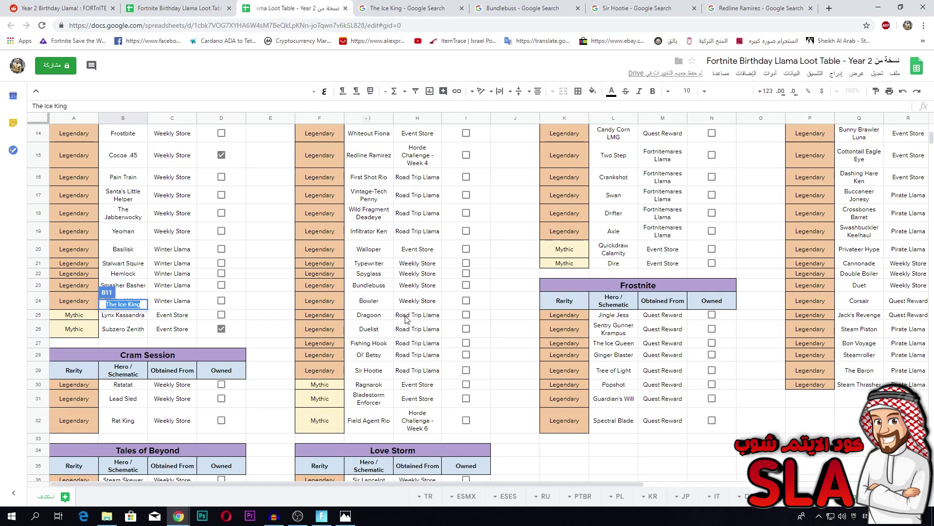
{"action": "scroll", "coordinate": [412, 337], "scroll_direction": "up", "scroll_amount": 5}
{"action": "scroll", "coordinate": [413, 336], "scroll_direction": "up", "scroll_amount": 4}
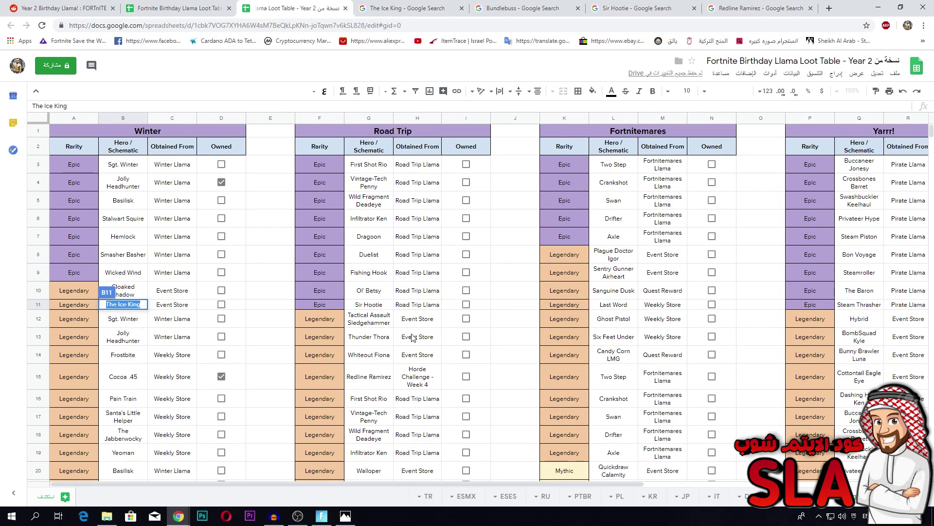
{"action": "left_click", "coordinate": [149, 7]}
{"action": "left_click", "coordinate": [78, 7]}
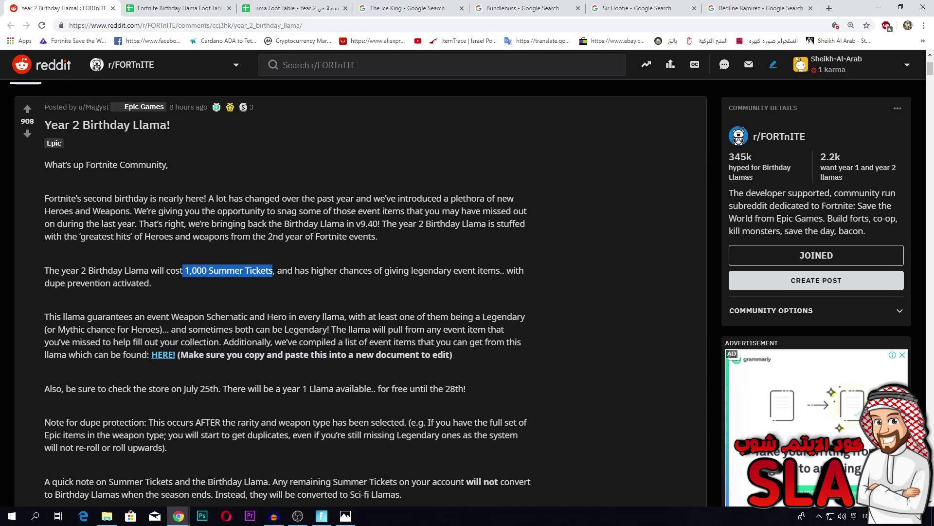
{"action": "scroll", "coordinate": [238, 311], "scroll_direction": "down", "scroll_amount": 2}
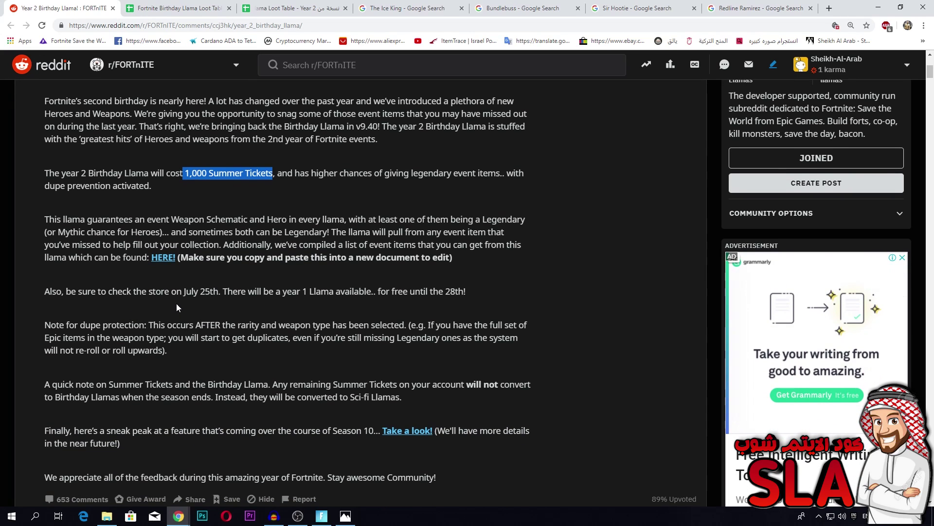